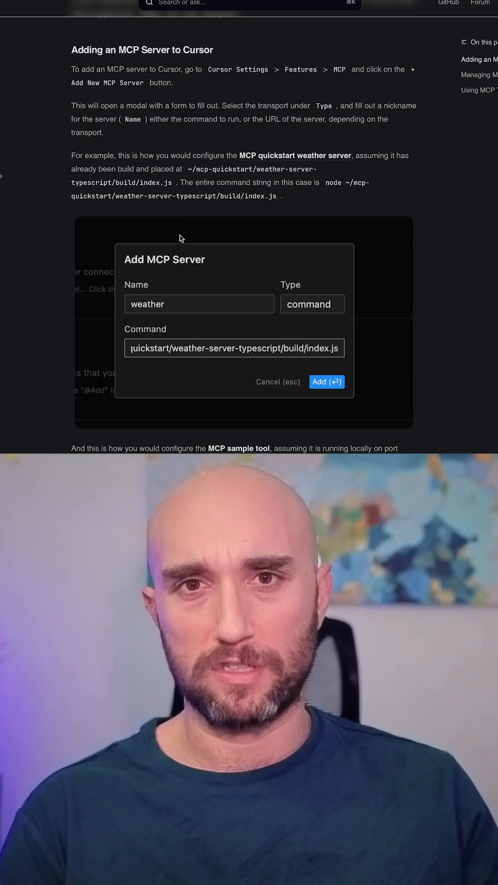
{"action": "scroll", "coordinate": [180, 239], "scroll_direction": "down", "scroll_amount": 1}
{"action": "scroll", "coordinate": [179, 238], "scroll_direction": "down", "scroll_amount": 1}
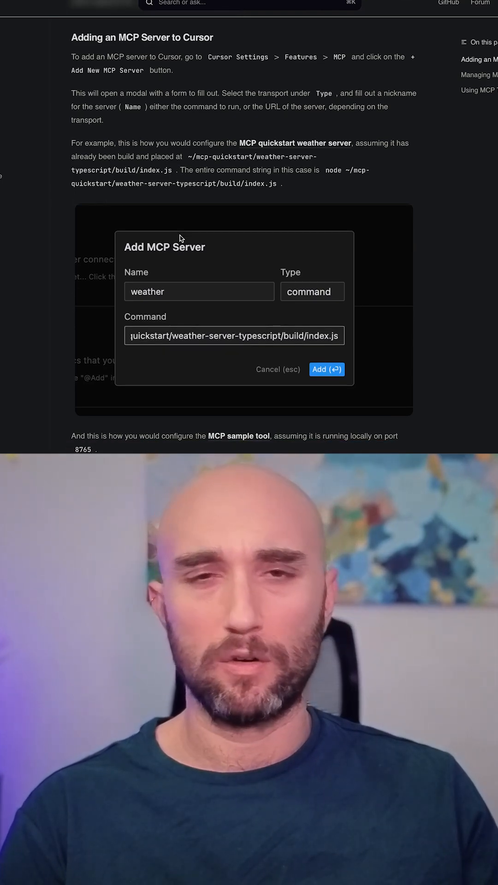
{"action": "scroll", "coordinate": [180, 239], "scroll_direction": "down", "scroll_amount": 1}
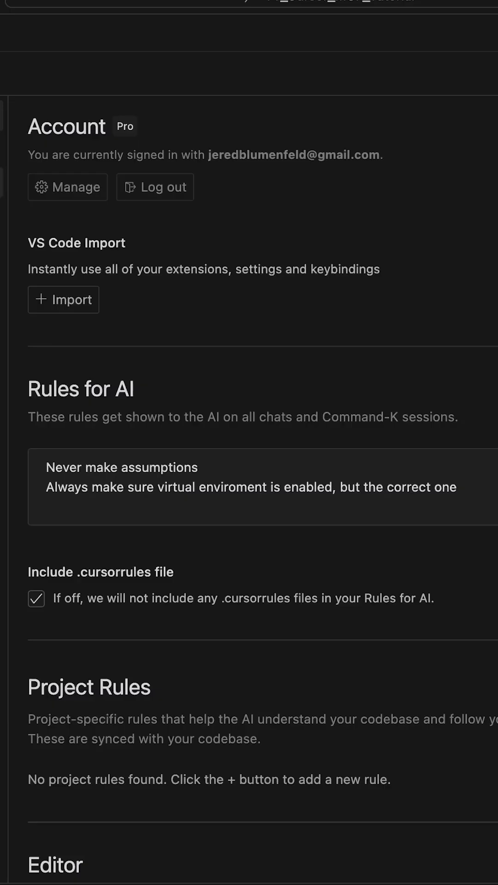
{"action": "scroll", "coordinate": [9, 253], "scroll_direction": "down", "scroll_amount": 10}
{"action": "scroll", "coordinate": [184, 448], "scroll_direction": "down", "scroll_amount": 5}
{"action": "scroll", "coordinate": [182, 384], "scroll_direction": "down", "scroll_amount": 5}
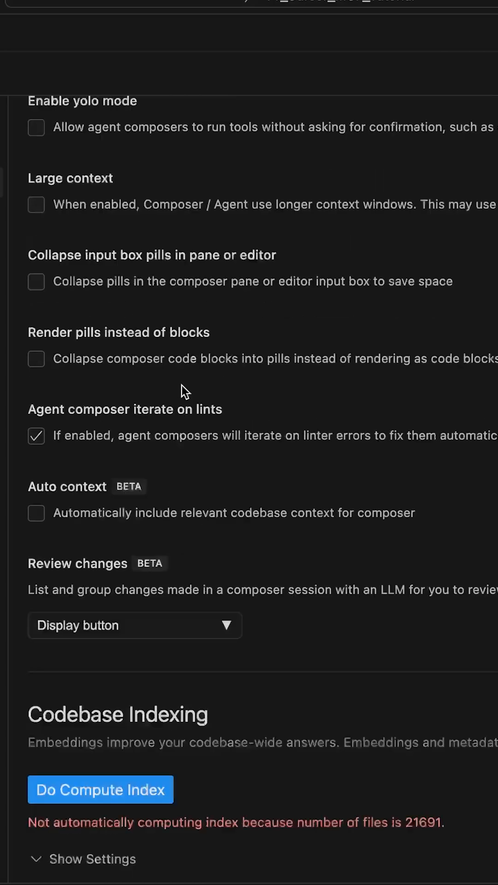
{"action": "scroll", "coordinate": [182, 386], "scroll_direction": "down", "scroll_amount": 5}
{"action": "scroll", "coordinate": [237, 390], "scroll_direction": "down", "scroll_amount": 7}
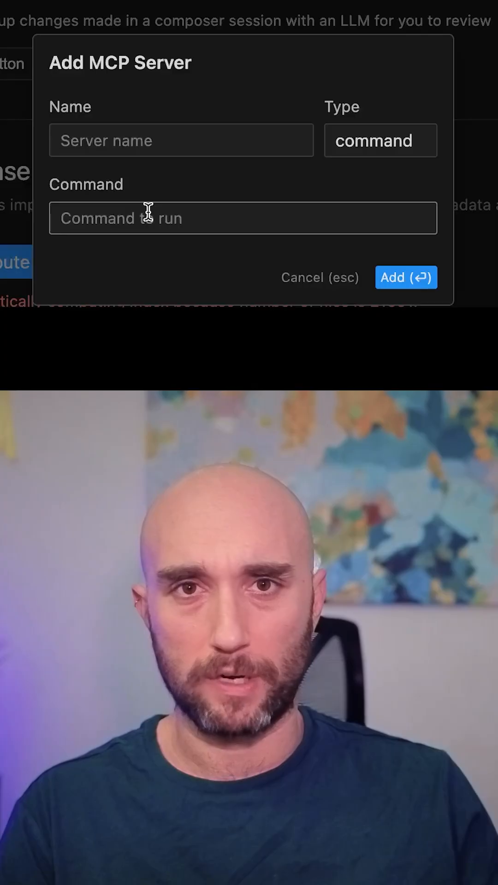
{"action": "left_click", "coordinate": [135, 140]}
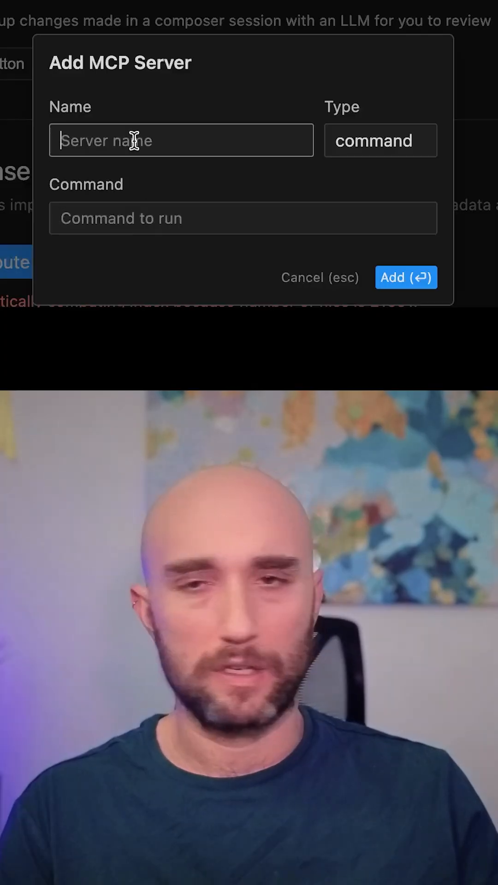
{"action": "left_click", "coordinate": [401, 174]}
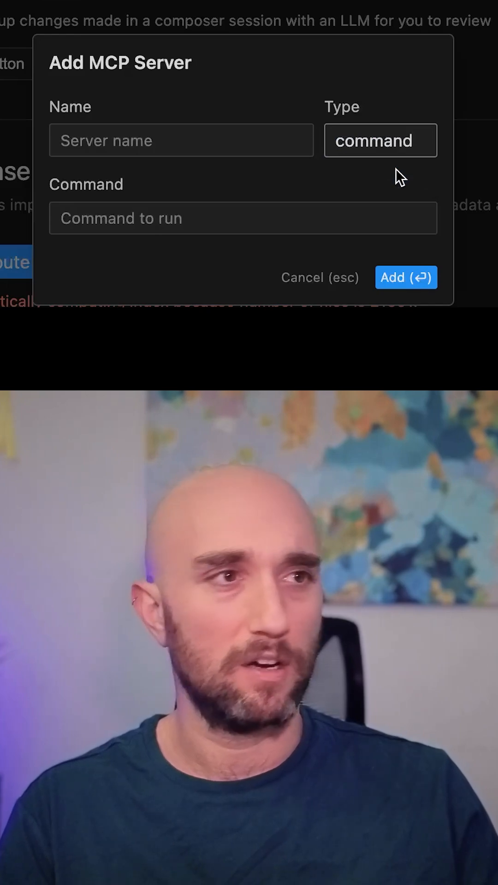
{"action": "left_click", "coordinate": [148, 209]}
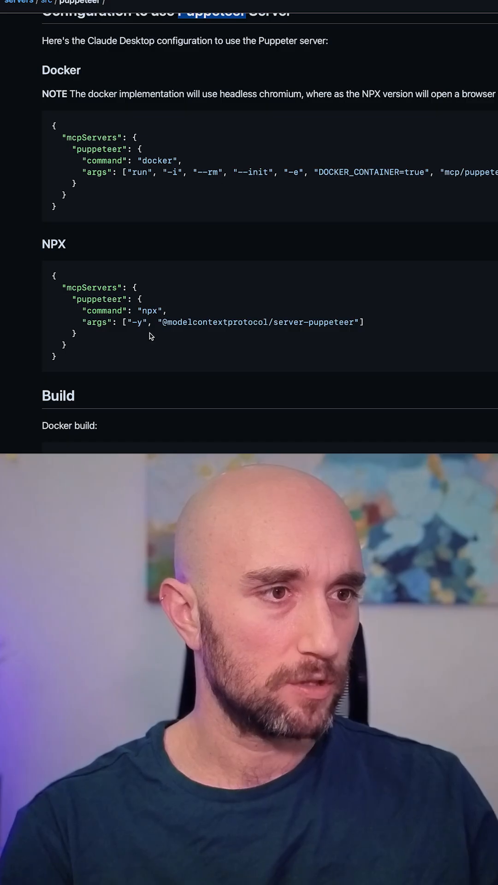
{"action": "double_click", "coordinate": [151, 311]}
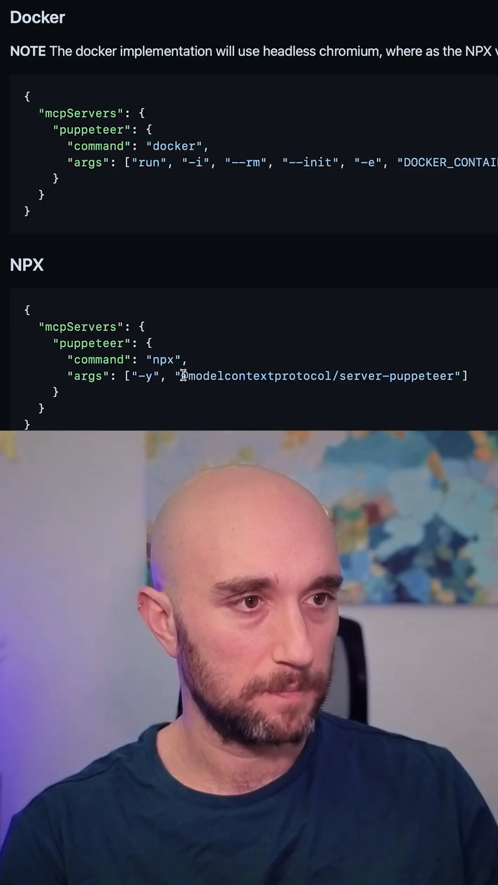
{"action": "type", "text": "@modelcontextprotocol/server-puppeteer"}
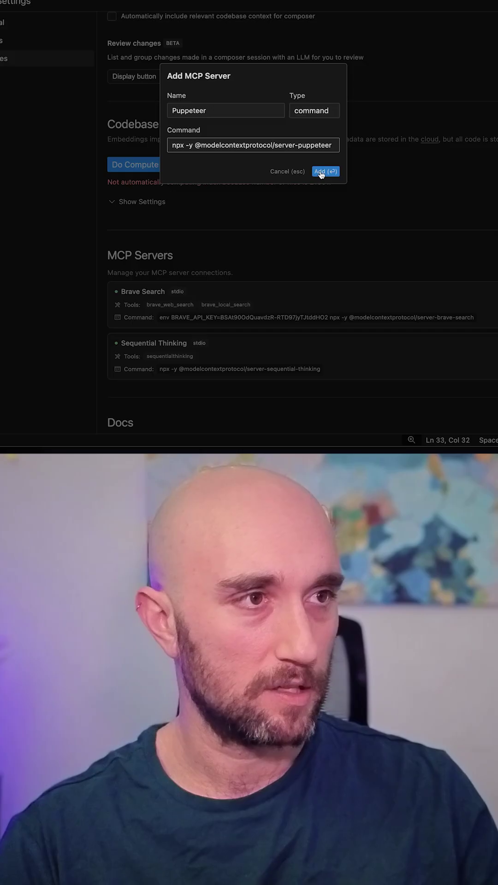
{"action": "left_click", "coordinate": [406, 277]}
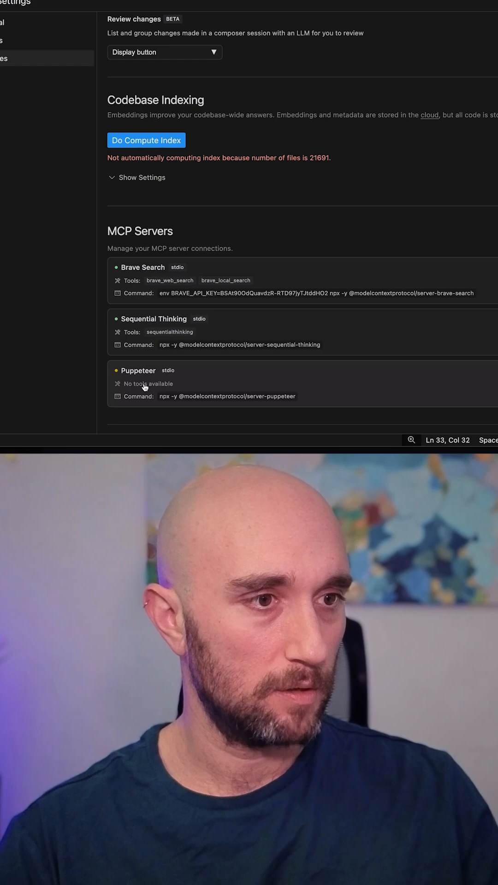